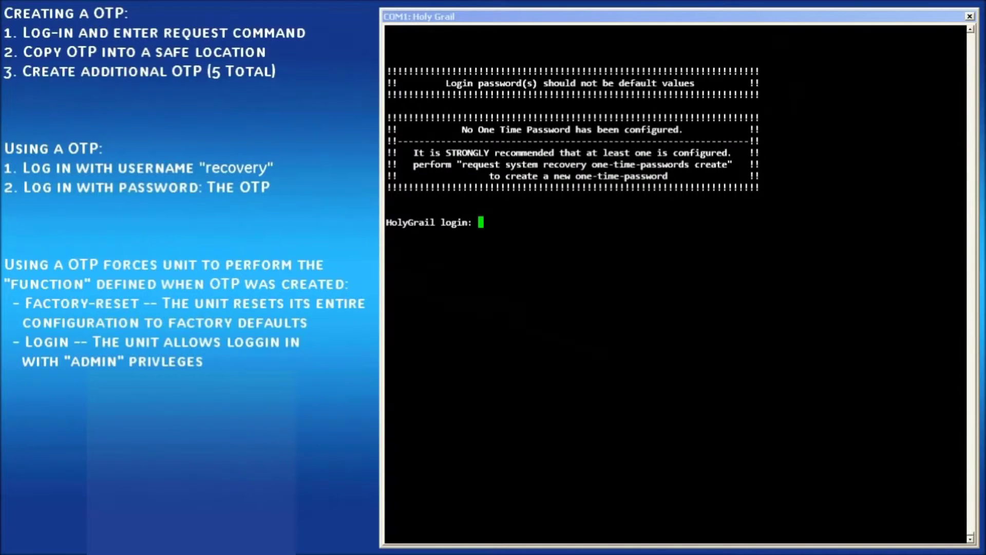
- Log in as admin and create a one-time recovery password with the login function
type("admin")
key("Return")
key("Return")
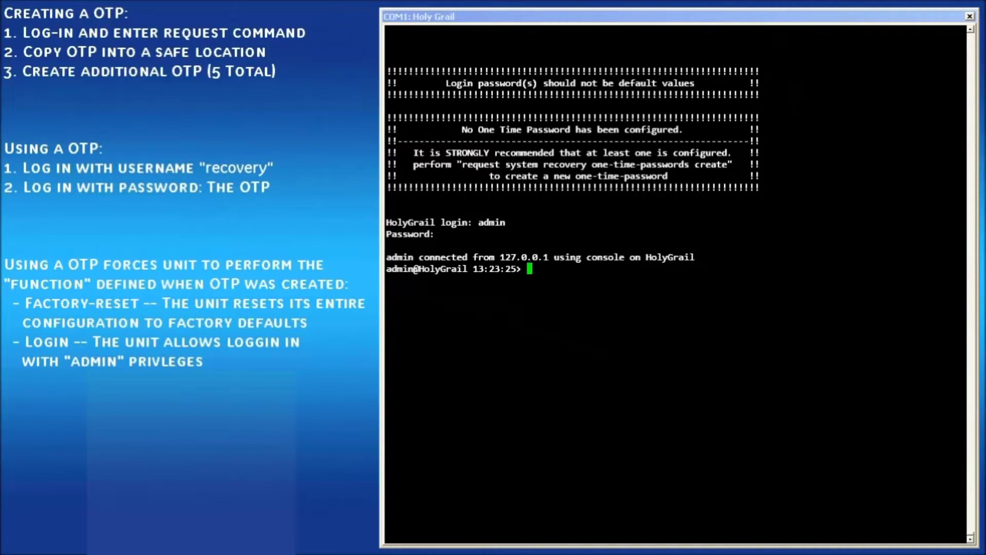
type("request system ")
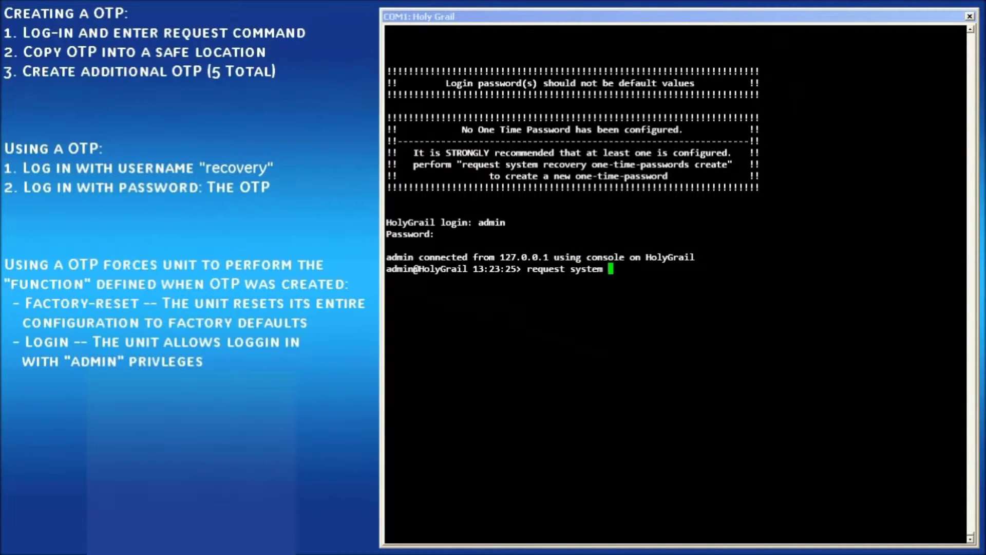
type("recovery one-time-passwords ")
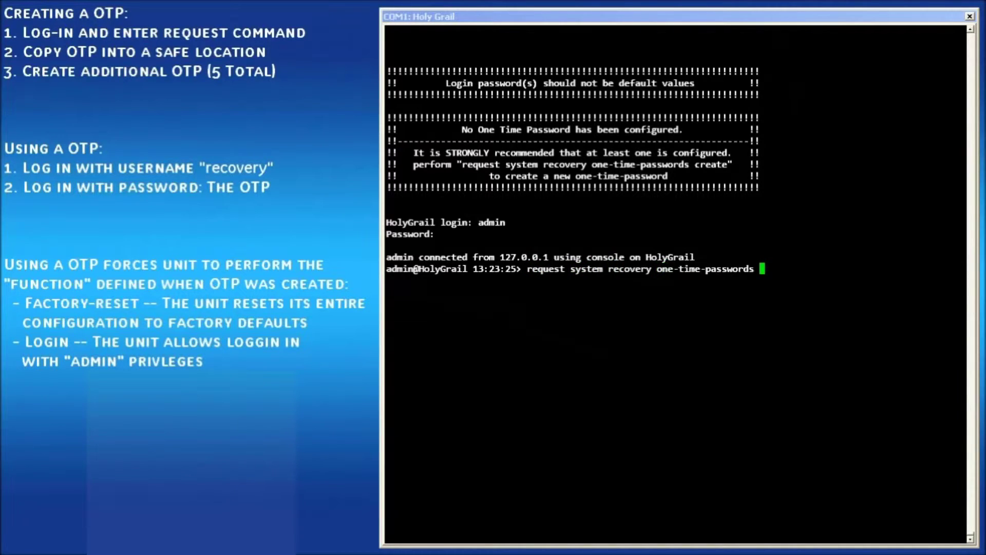
type("create function login")
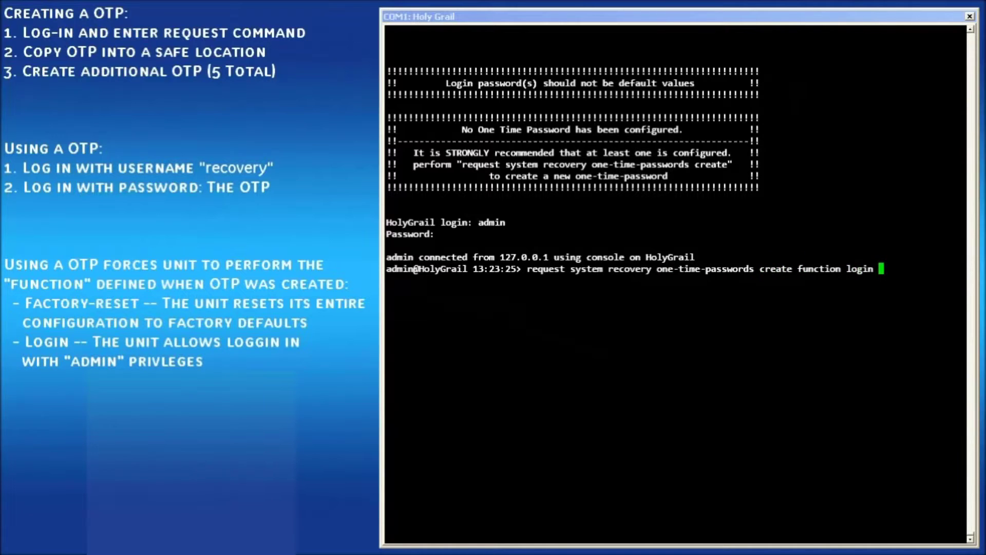
key("Return")
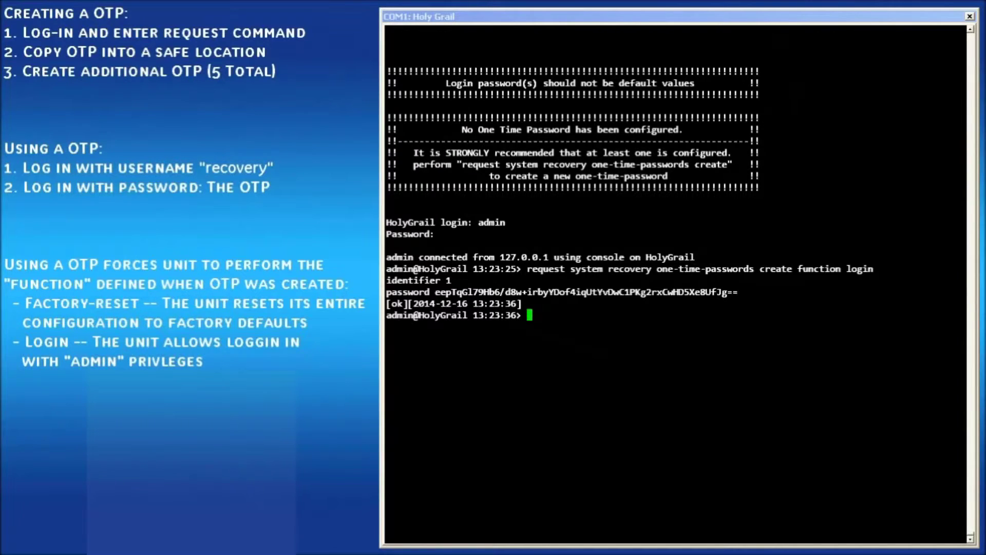
- Create a second one-time recovery password with the factory-reset function
key("Up")
key("BackSpace")
key("BackSpace")
key("BackSpace")
key("BackSpace")
key("BackSpace")
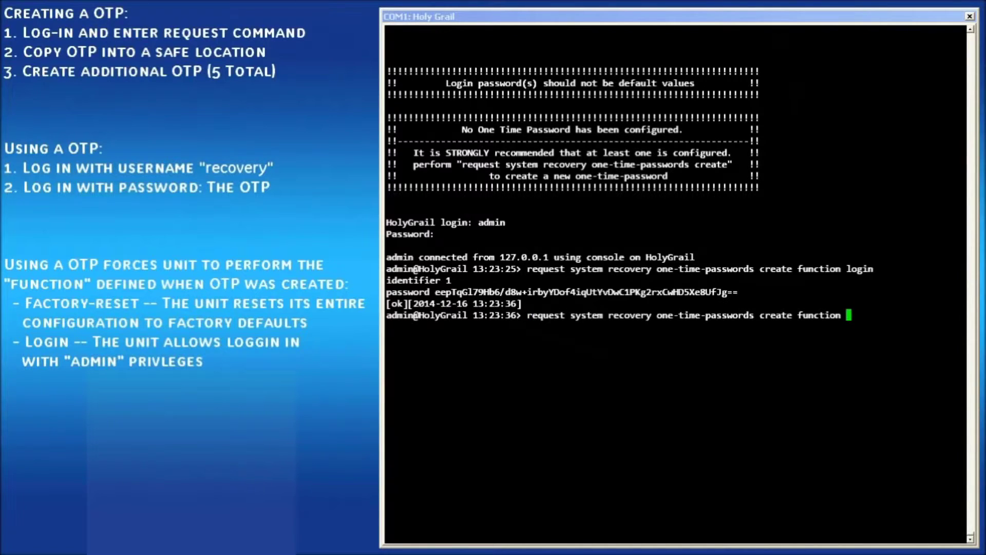
type("f")
key("Tab")
key("Return")
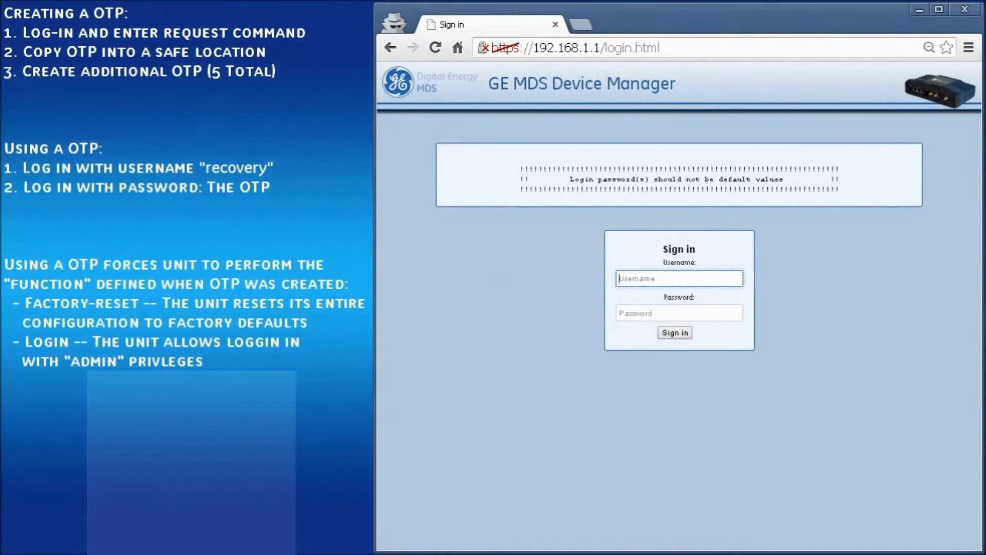
- Sign in to GE MDS Device Manager with the admin account
type("admin")
key("Tab")
type("admin")
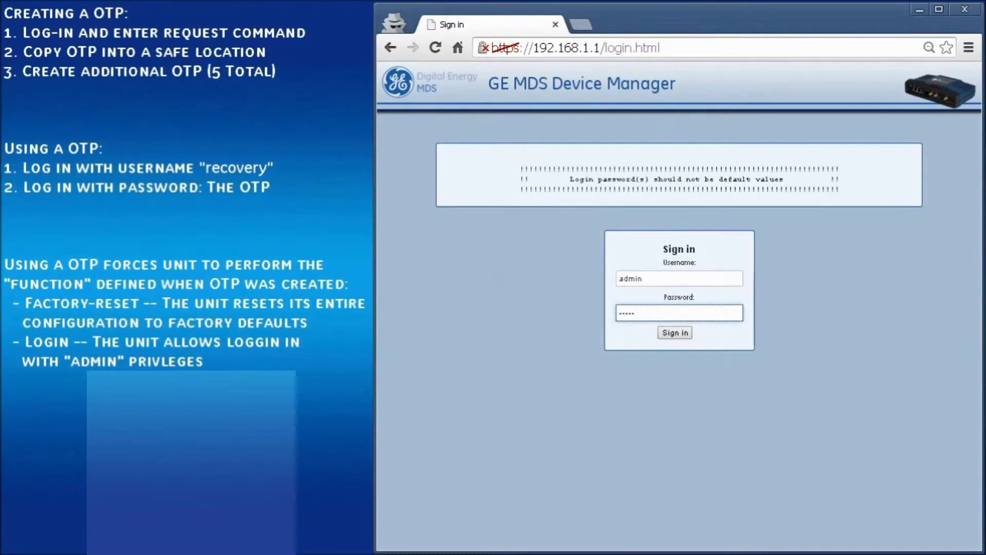
key("Return")
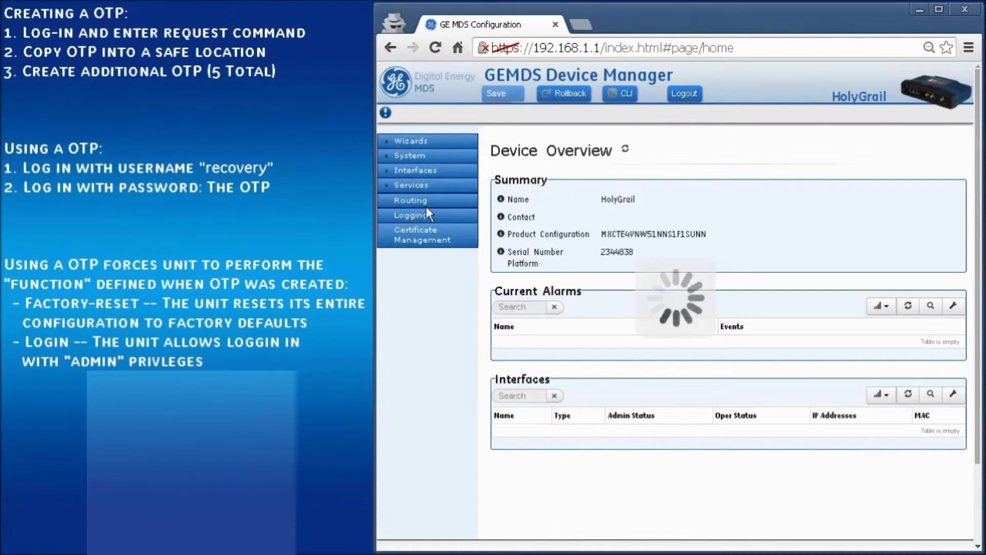
- Go to System > Troubleshooting Actions and expand the One Time Passwords panel
left_click(408, 156)
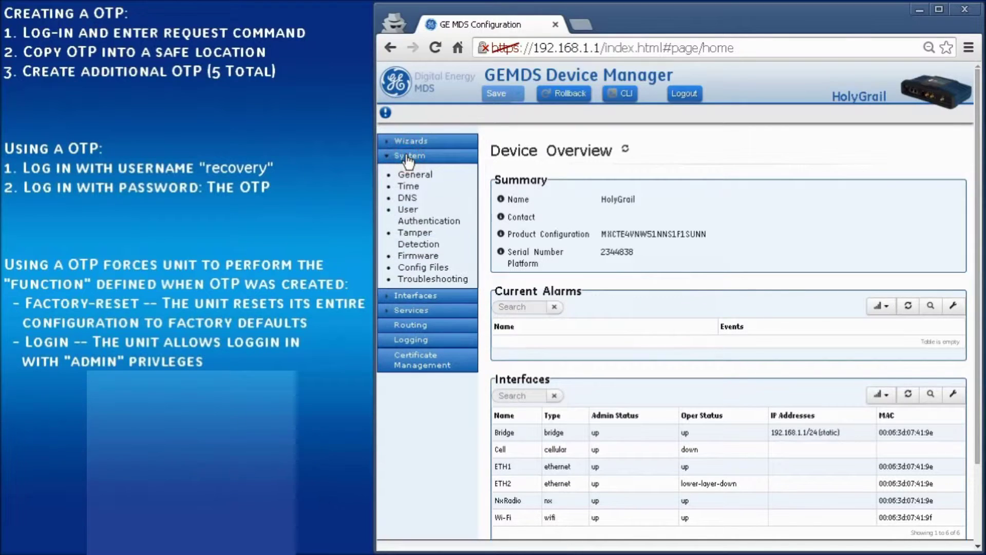
left_click(421, 280)
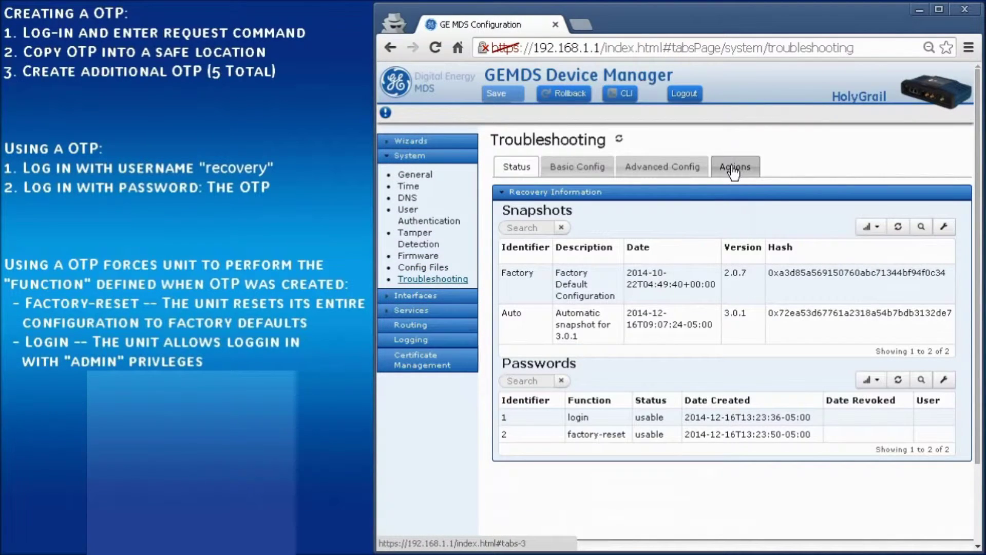
left_click(734, 173)
left_click(623, 193)
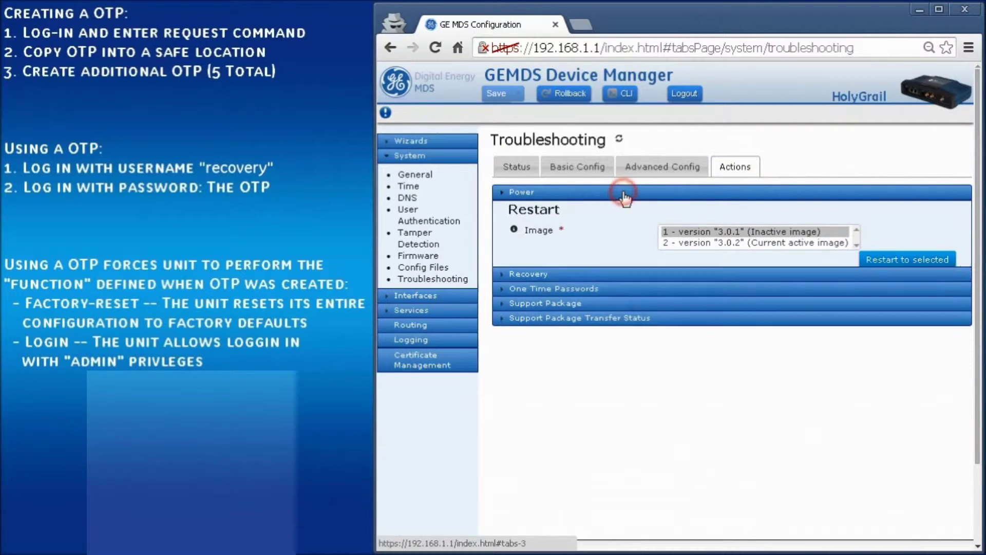
left_click(539, 222)
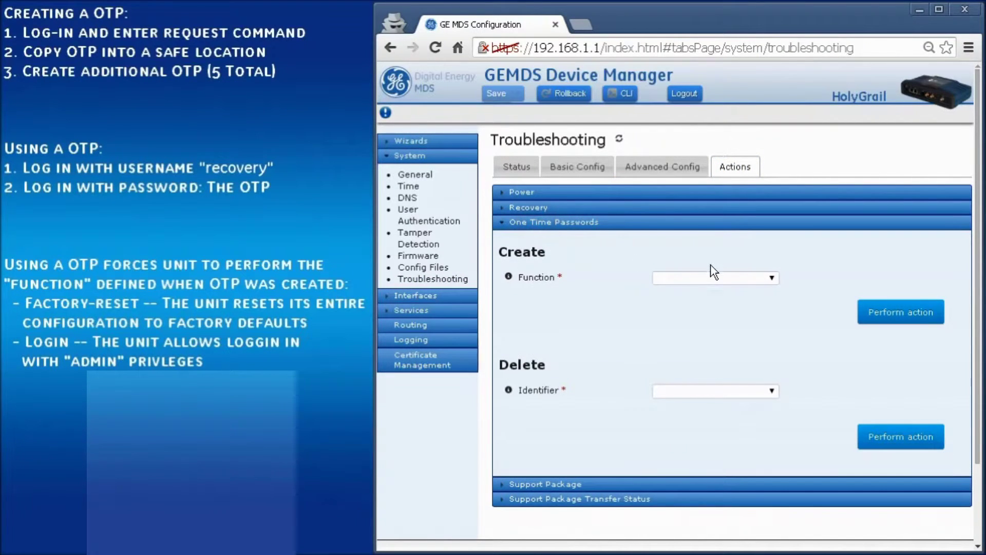
- Create a new Login one-time password, identifier 3, confirming with Yes
left_click(712, 278)
left_click(706, 301)
left_click(905, 310)
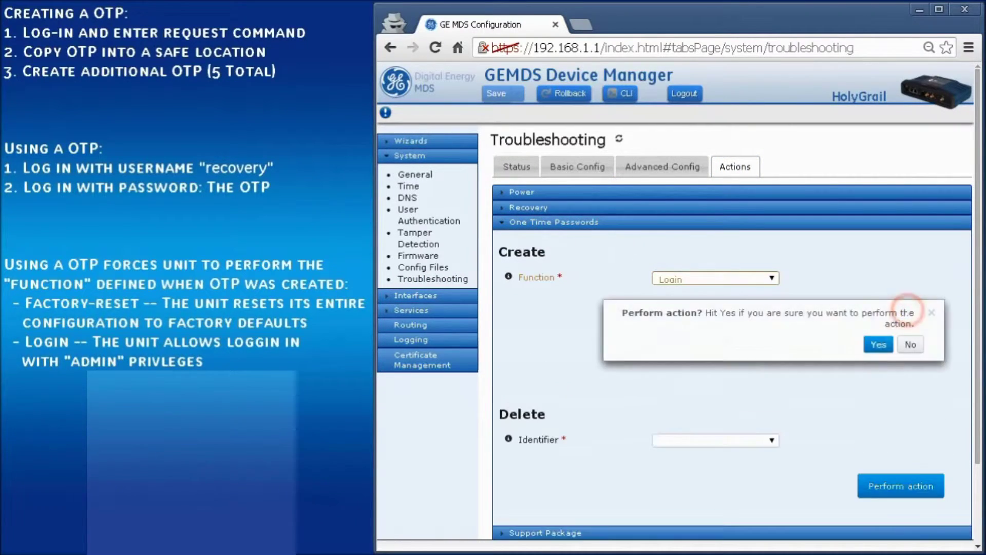
left_click(879, 345)
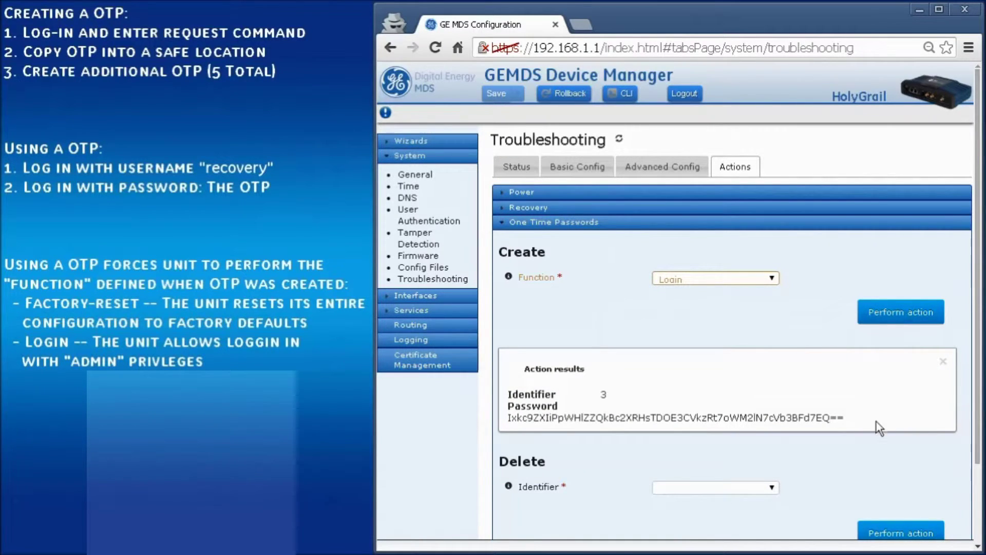
- Copy the generated one-time password to the clipboard
left_click_drag(845, 418, 507, 418)
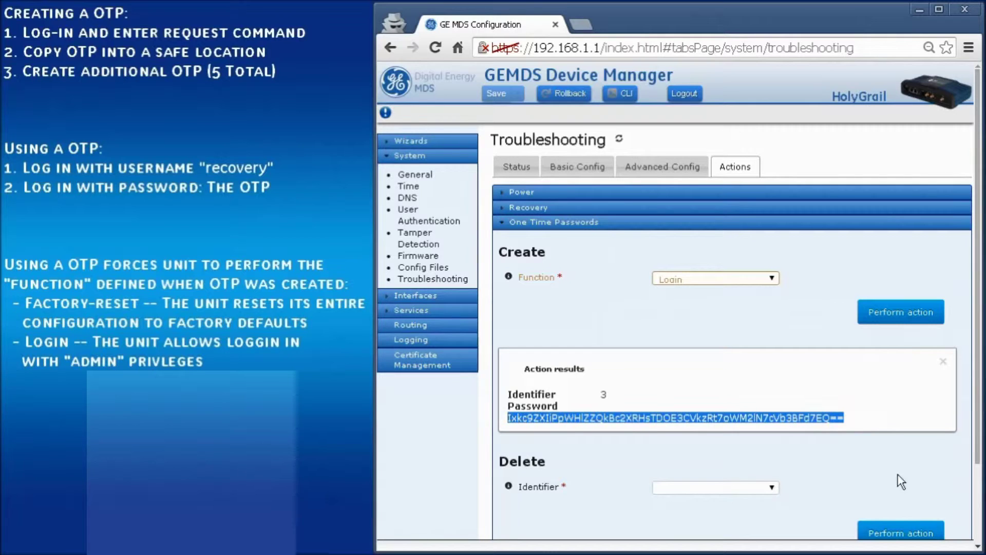
right_click(794, 417)
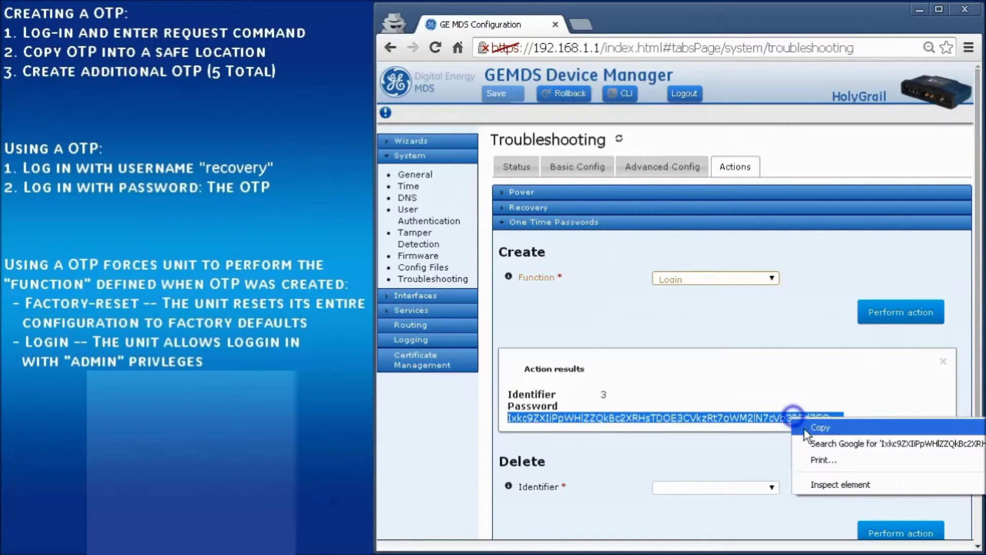
left_click(821, 427)
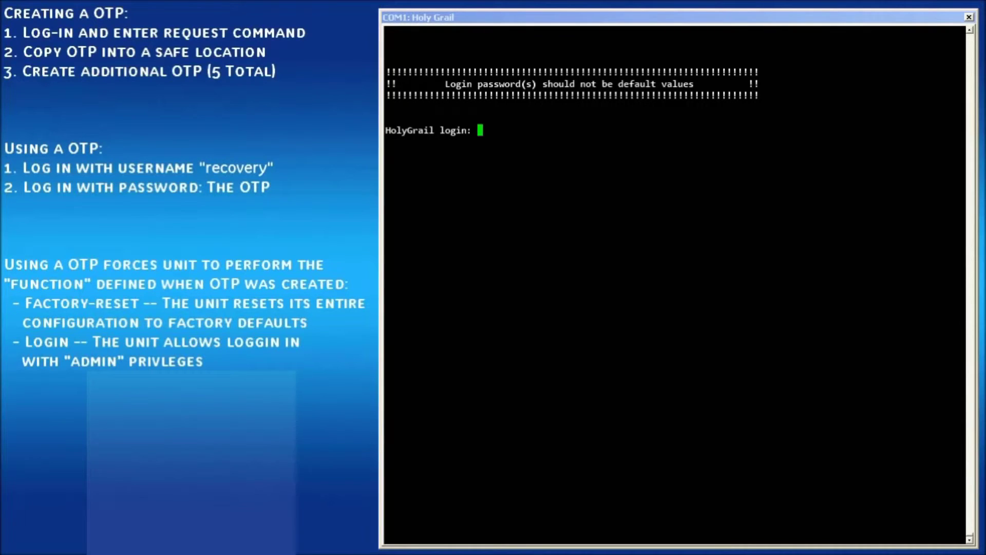
- Log in to the console as user 'recovery' using the copied one-time password
type("recovery")
key("Return")
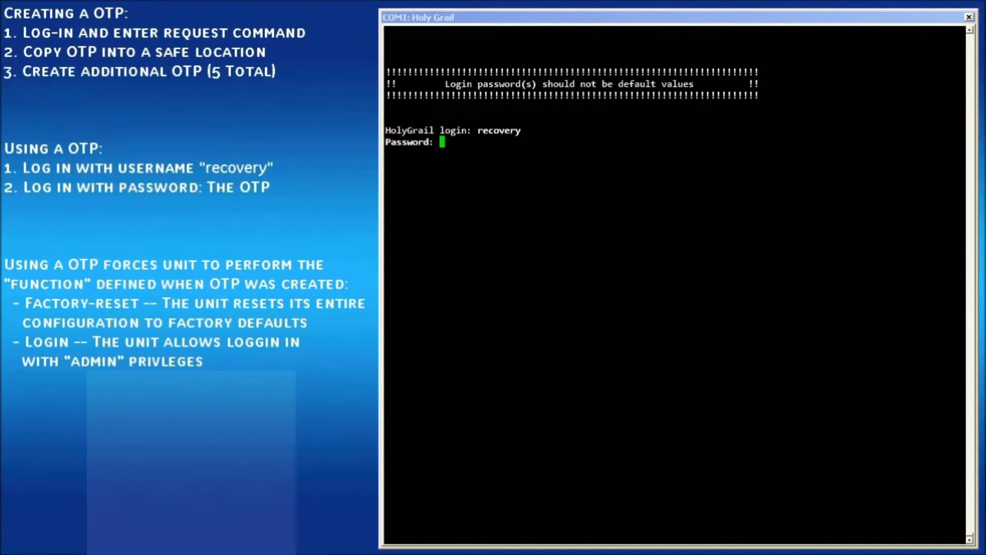
key("Return")
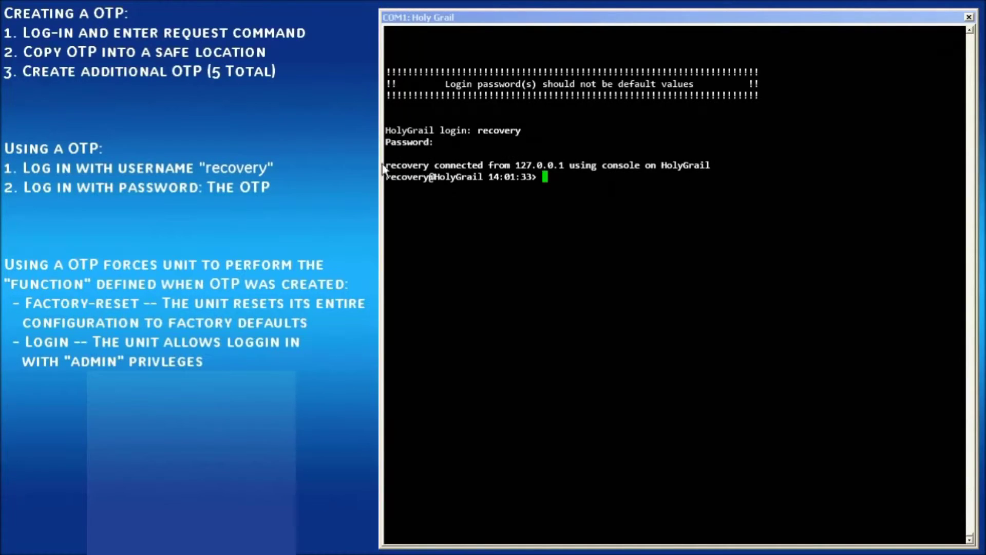
double_click(431, 177)
left_click(730, 207)
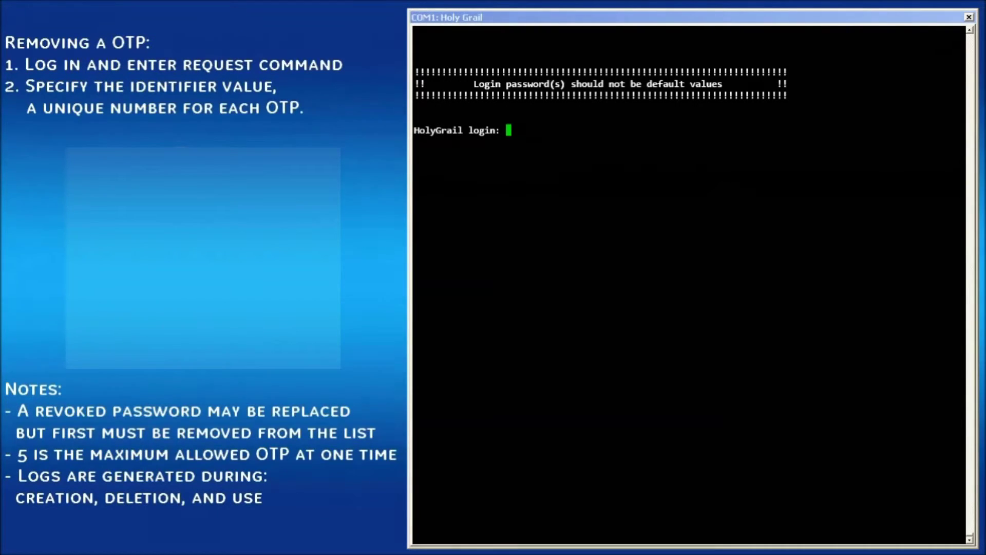
- Log back in as admin and enter the command to delete one-time password identifier 3
type("admin")
key("Return")
key("Return")
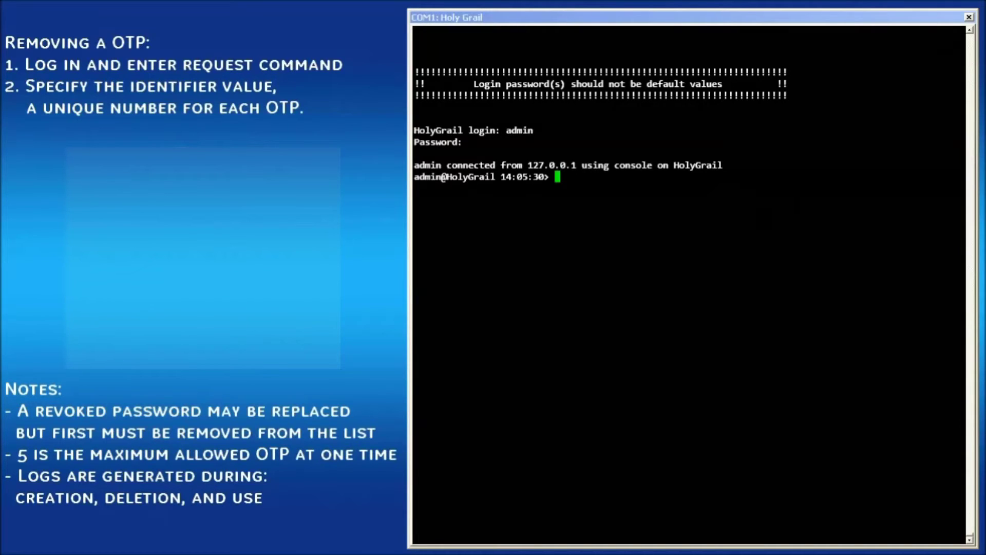
type("request system recovery o")
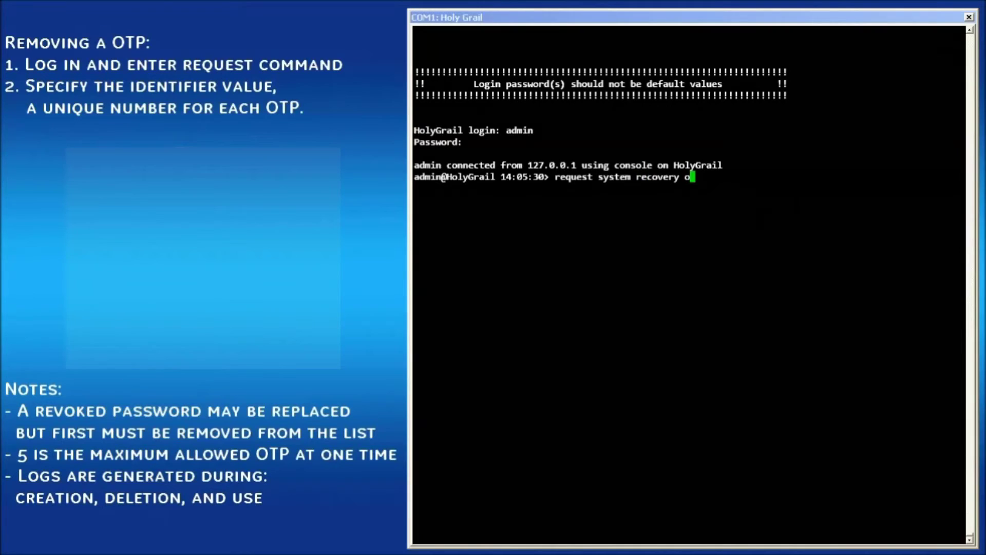
type("ne-time-passwords delete identifier ")
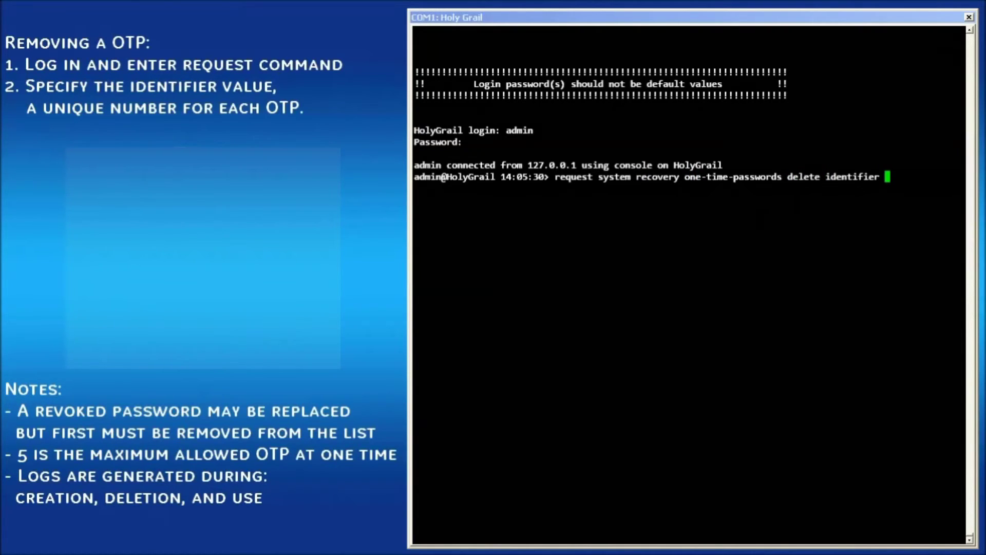
type("3")
- Delete one-time password 3, then list remaining passwords with 'show system recovery one-time-passwords | tab'
key("Return")
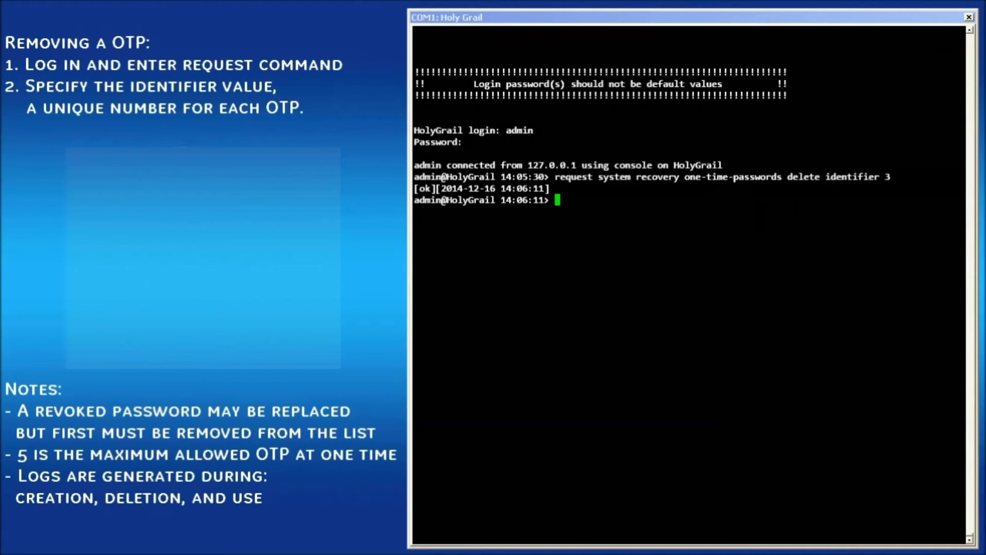
type("show system recovery on")
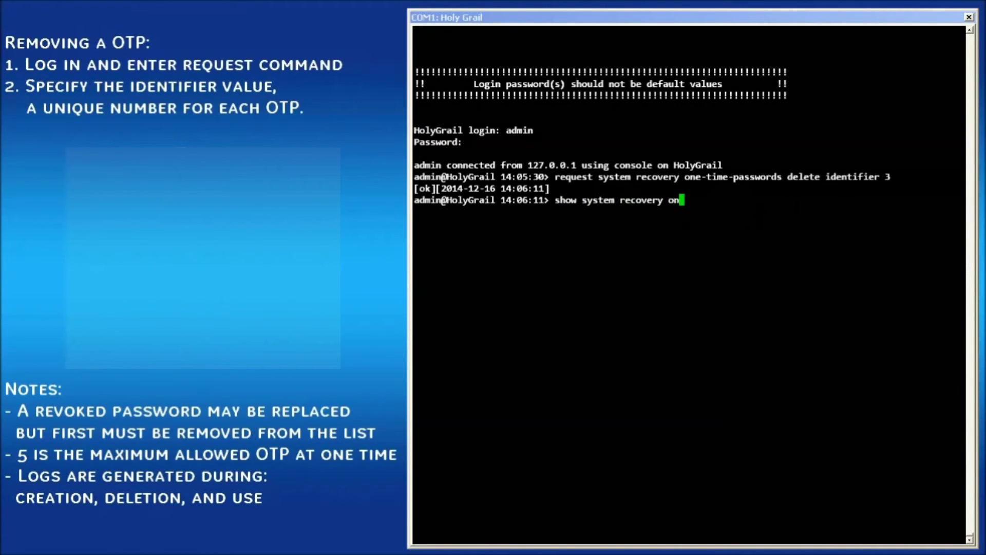
key("Tab")
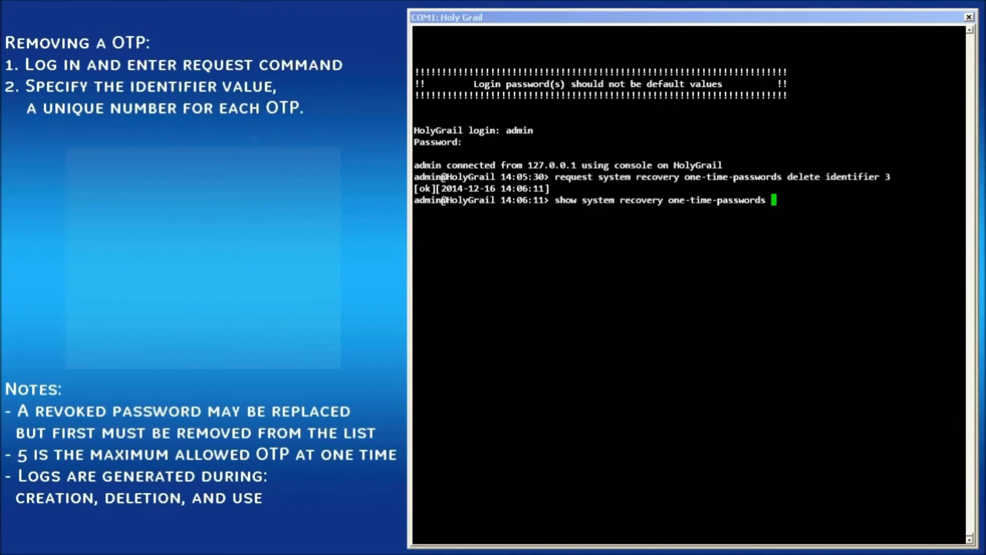
type("| tab")
key("Return")
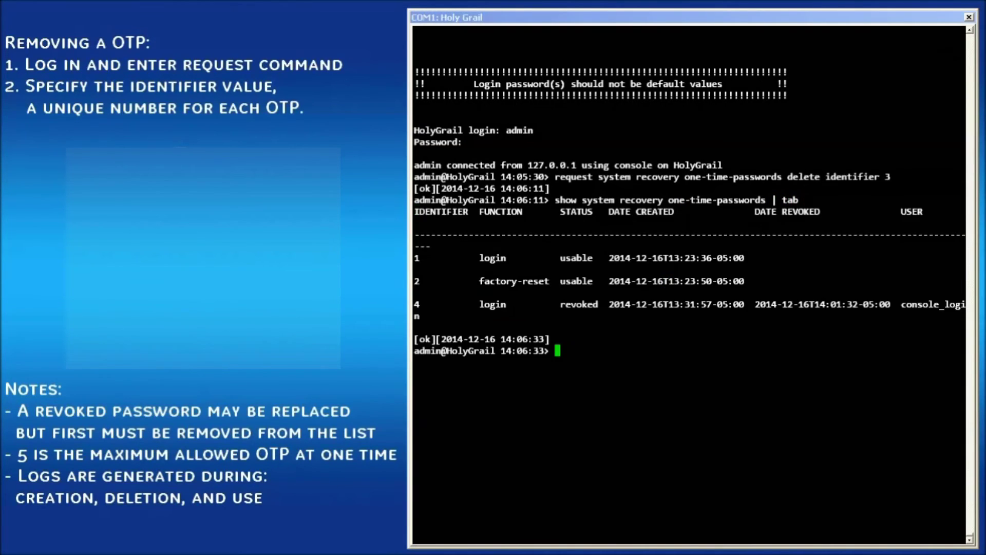